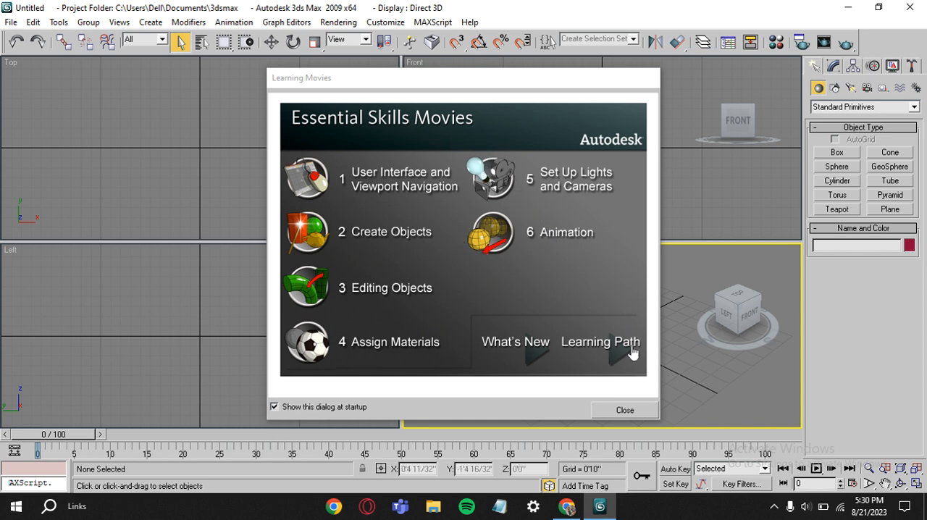
Close the Learning Movies dialog, and maximize the Top viewport and restore the four-viewport layout
left_click(630, 412)
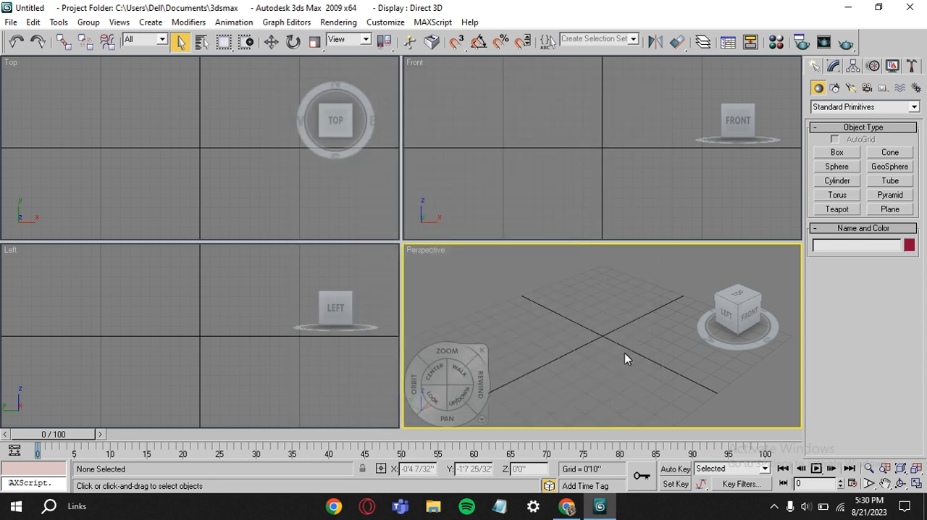
left_click(233, 191)
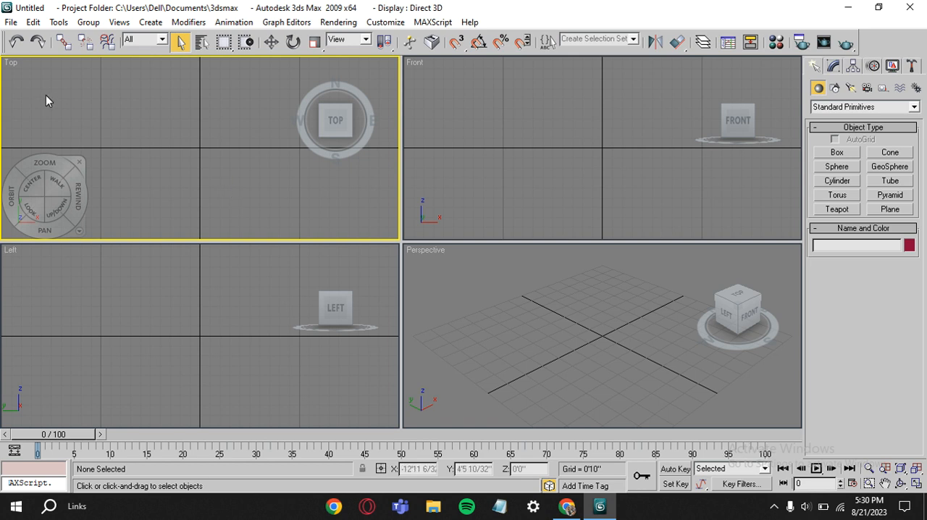
key("alt+w")
key("alt+w")
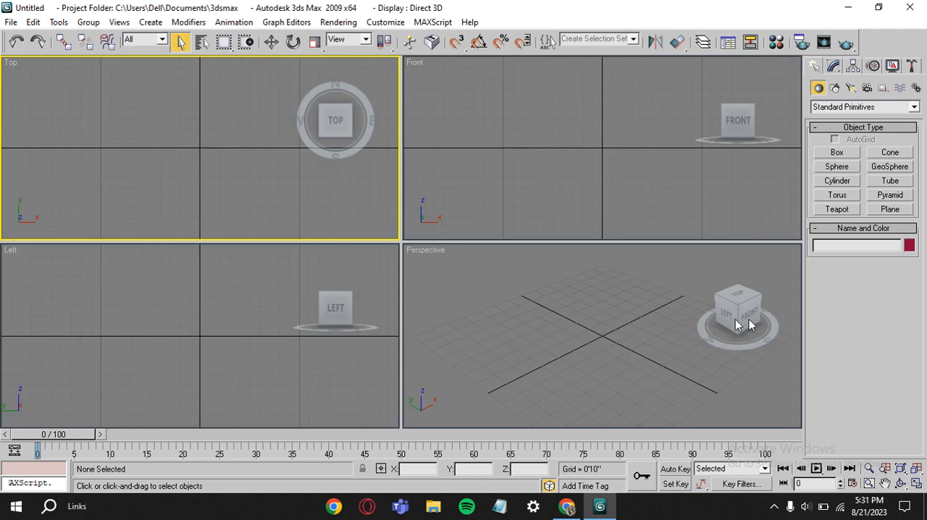
Maximize the Perspective viewport and switch the geometry category to Windows
left_click(586, 330)
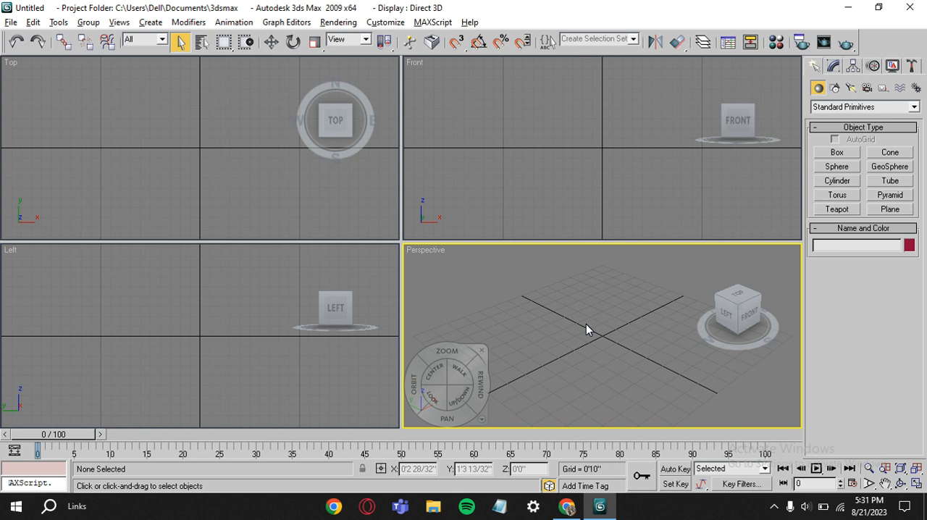
key("alt+w")
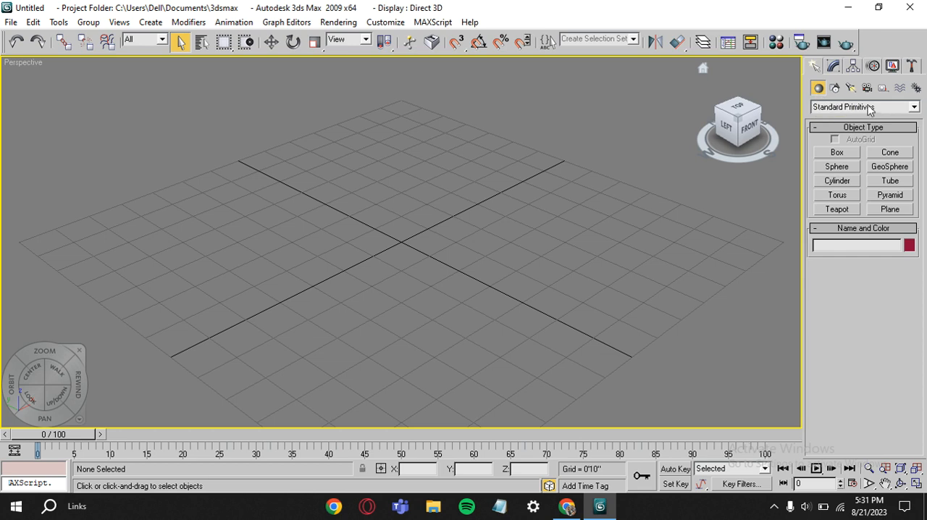
left_click(913, 109)
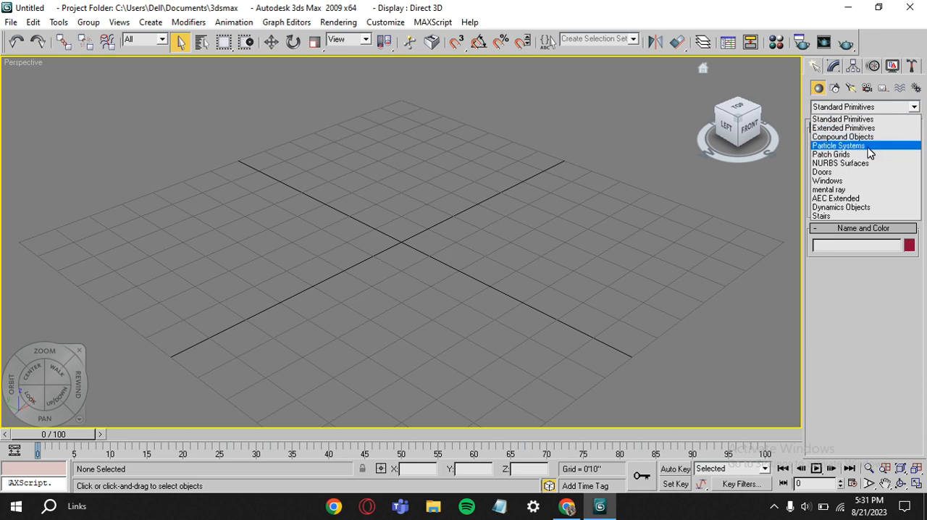
left_click(847, 182)
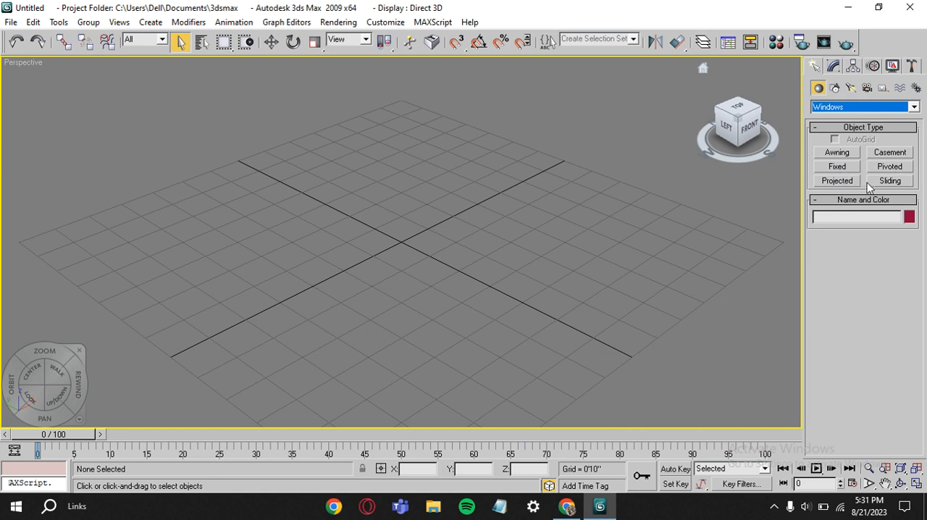
Create an awning window near the grid centre, about 7'8" wide, 1'2" deep and 4'8" high
left_click(847, 154)
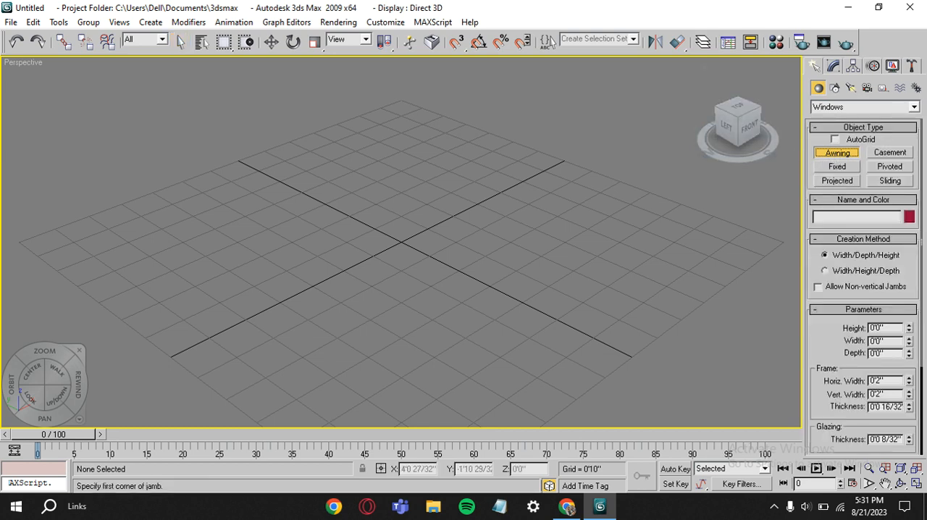
left_click_drag(583, 197, 352, 348)
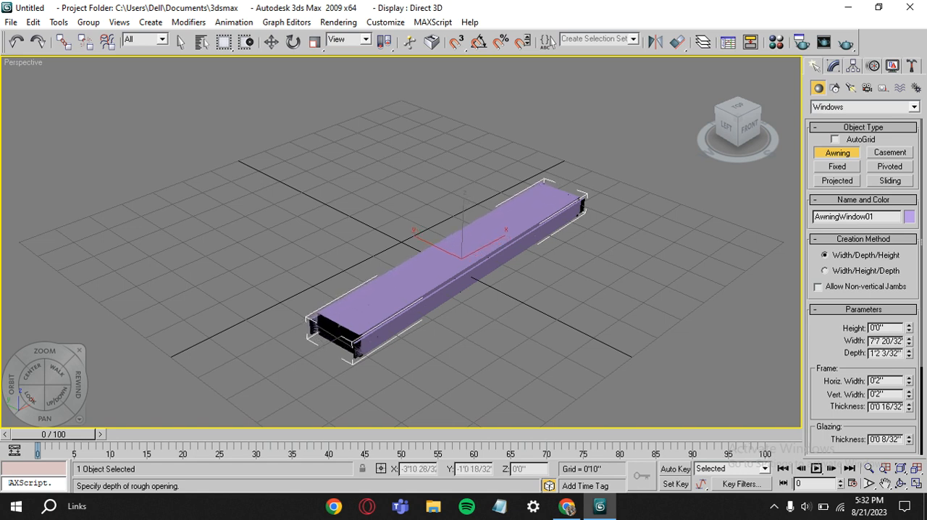
left_click(292, 339)
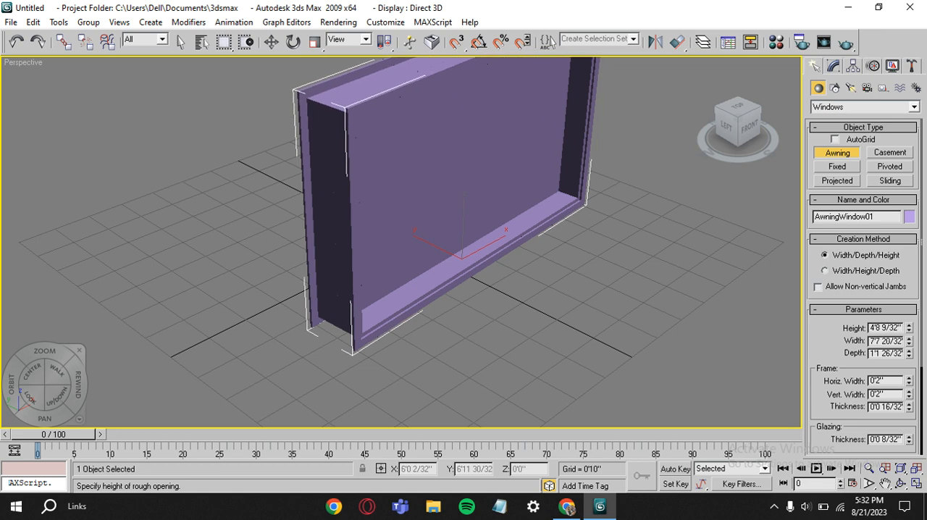
left_click(378, 96)
scroll(405, 124, "down", 3)
scroll(570, 191, "up", 2)
scroll(570, 191, "down", 2)
middle_click_drag(570, 191, 487, 209)
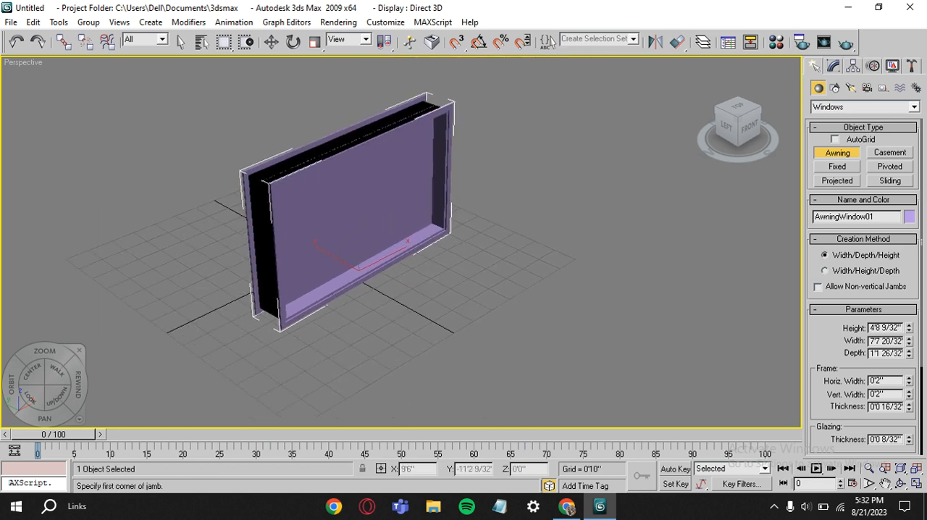
Resize the awning window to height 4'2 13/32", width 5'9 4/32" and depth 1'1"
left_click(908, 330)
left_click_drag(909, 331, 889, 356)
left_click(908, 351)
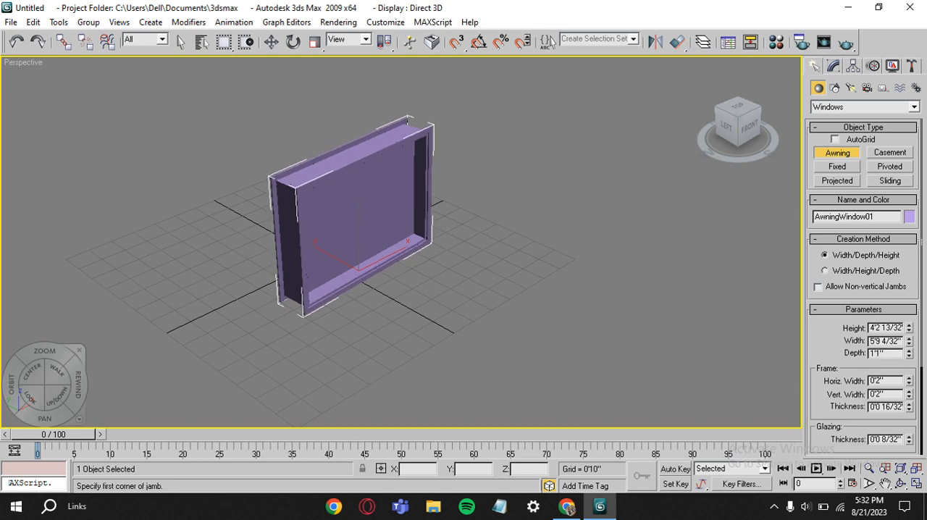
Set the awning window's frame to 0'2 1/32" horizontal and vertical width and 0'0 12/32" thickness
scroll(875, 366, "down", 1)
left_click(908, 358)
left_click(909, 371)
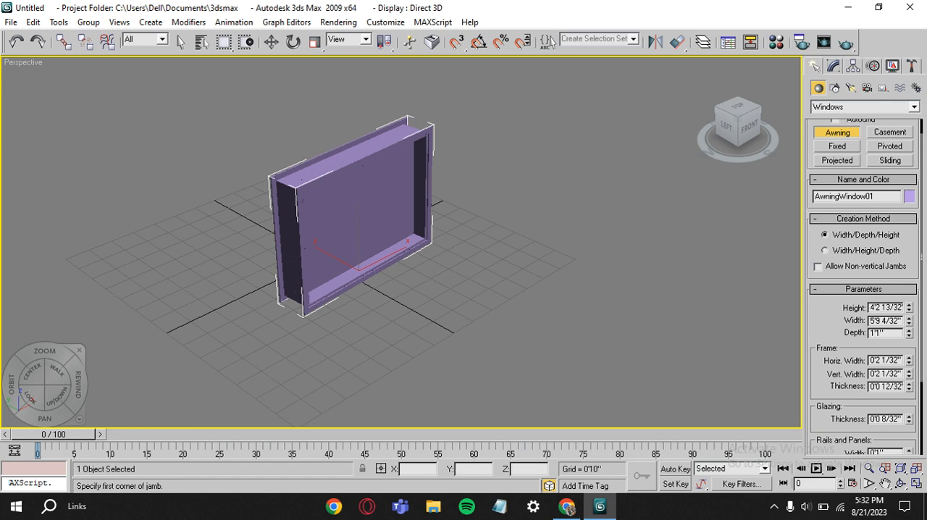
Try out the awning window's panel count and its opening percentage
scroll(400, 242, "down", 1)
scroll(400, 242, "up", 1)
scroll(863, 290, "down", 3)
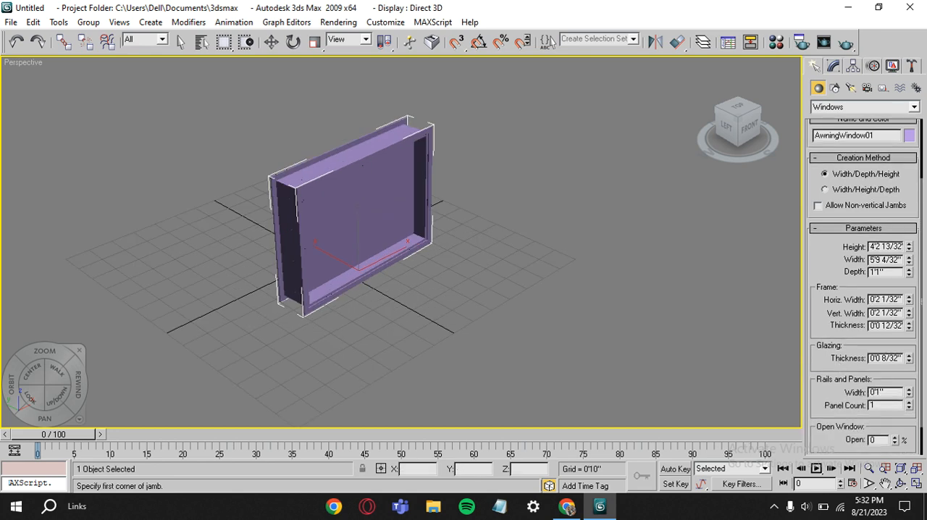
mouse_move(908, 405)
left_mouse_down()
mouse_move(909, 396)
mouse_move(909, 407)
left_mouse_up()
scroll(863, 289, "down", 1)
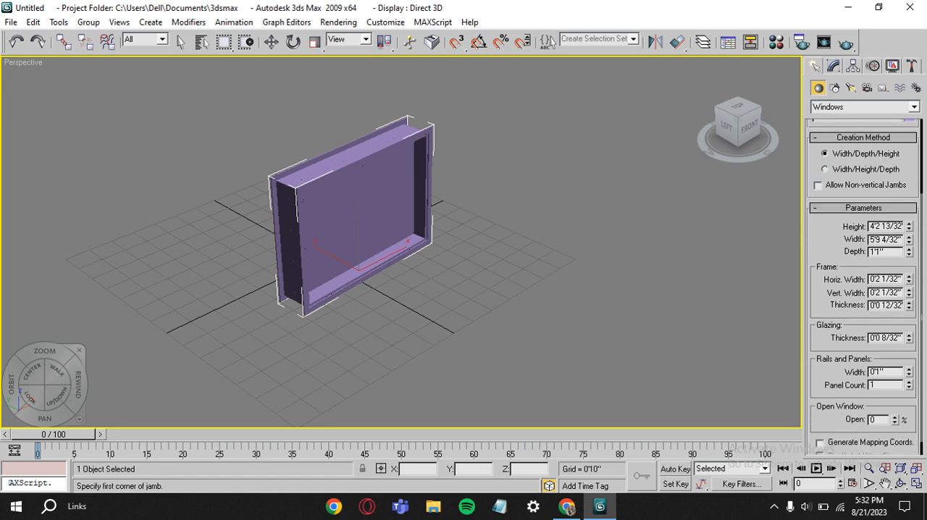
scroll(840, 383, "down", 1)
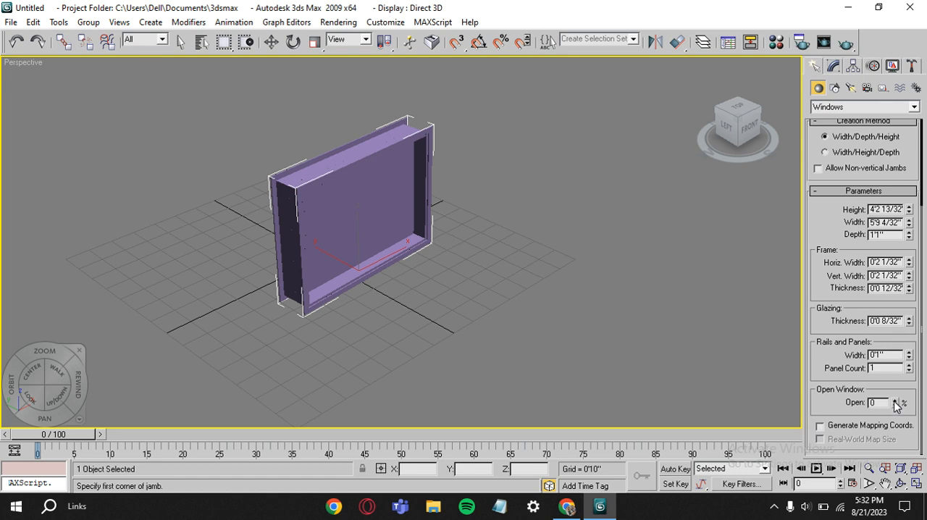
mouse_move(895, 408)
left_mouse_down()
mouse_move(895, 350)
mouse_move(896, 407)
left_mouse_up()
scroll(829, 168, "up", 4)
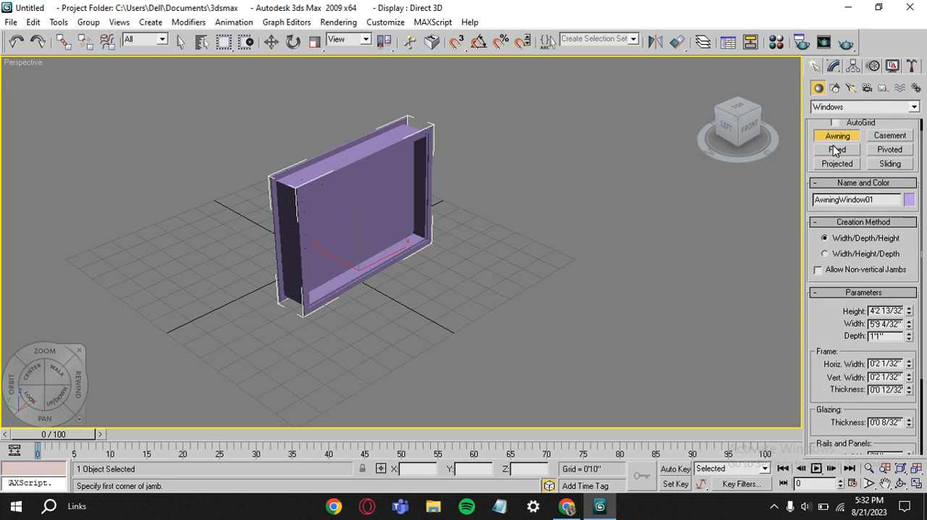
Create a fixed window beside the awning window, about 3'6" wide, 9" deep and 2'10" high
left_click(836, 150)
left_click_drag(191, 238, 102, 277)
left_click(90, 271)
left_click(176, 203)
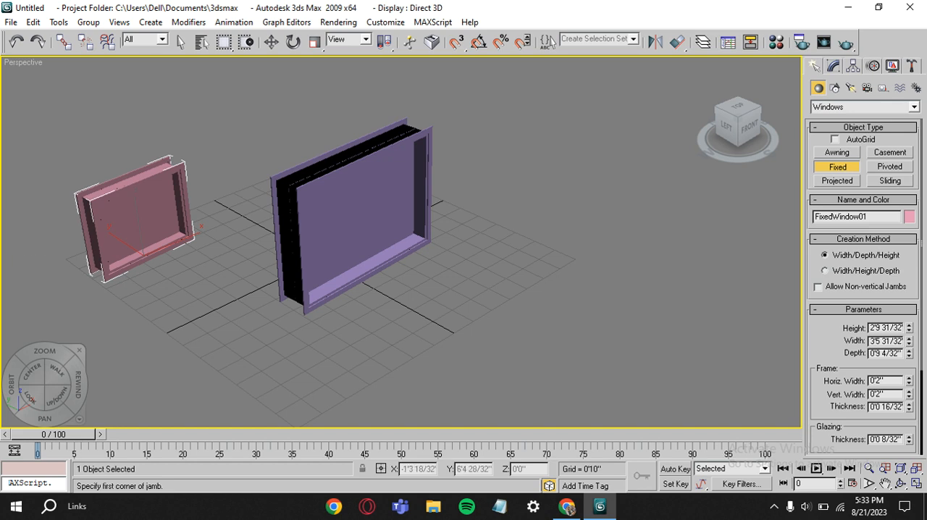
scroll(863, 290, "down", 5)
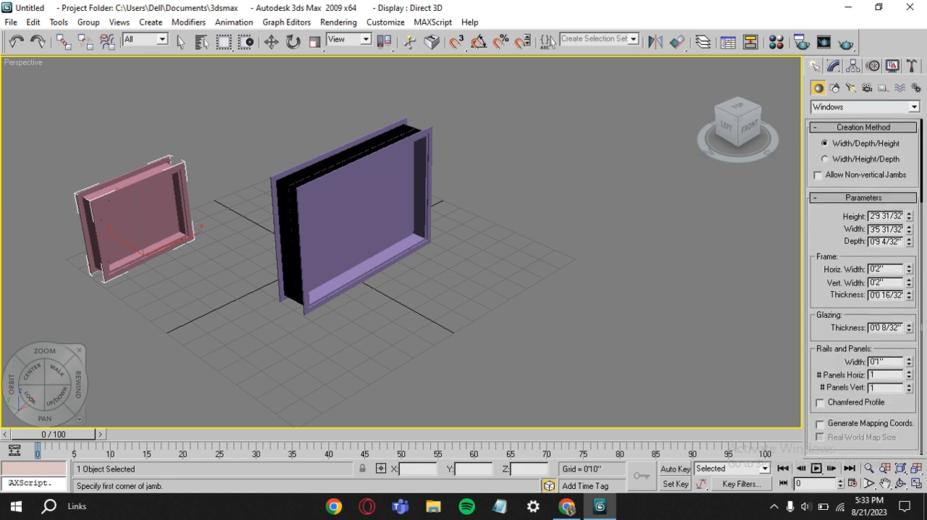
left_click_drag(546, 147, 550, 217)
right_click(548, 220)
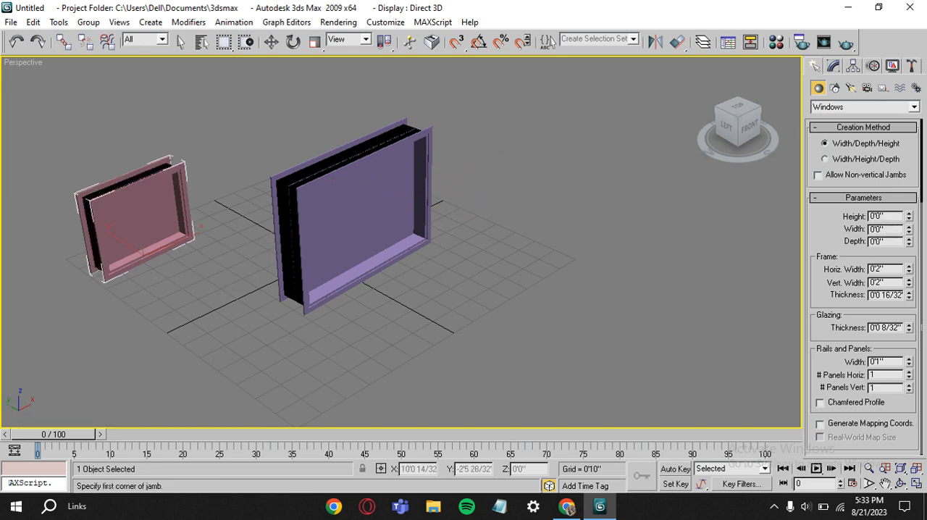
Create a projected window in front of the awning window, about 5'7" wide, 7" deep and 3'9" high
scroll(831, 189, "up", 3)
scroll(831, 190, "up", 2)
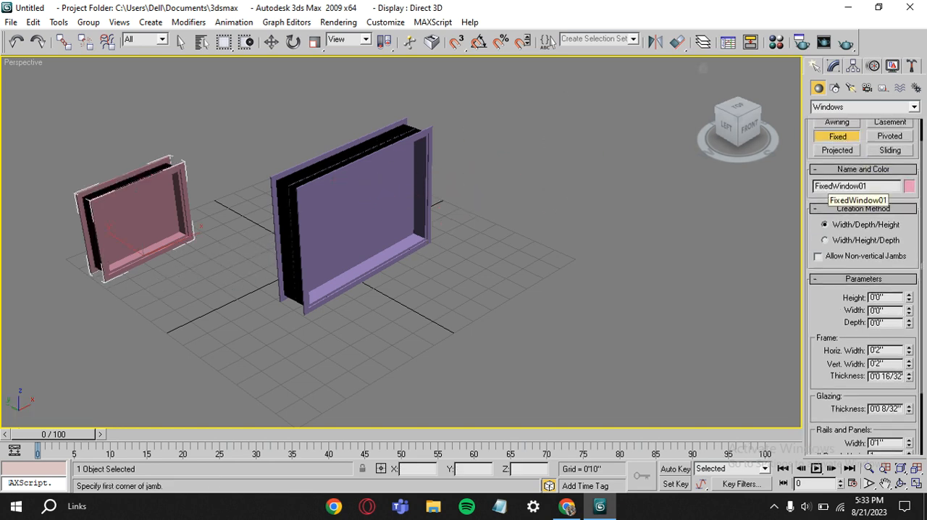
left_click(837, 150)
left_click_drag(539, 261, 413, 330)
left_click(410, 324)
left_click(463, 195)
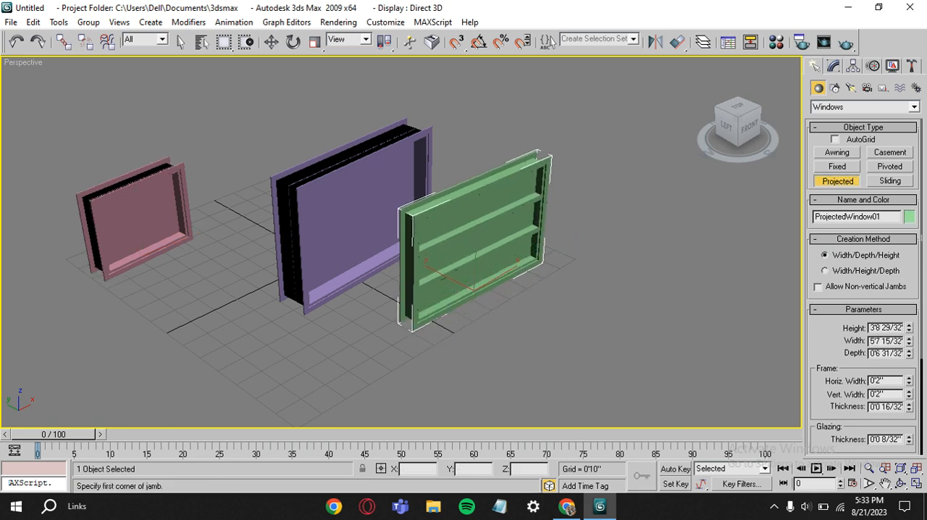
Resize the projected window to height 3'9 12/32", width 5'5 14/32" and depth 0'5 26/32", and try its opening percentage
scroll(836, 356, "down", 3)
left_click(909, 203)
left_click_drag(909, 220, 908, 242)
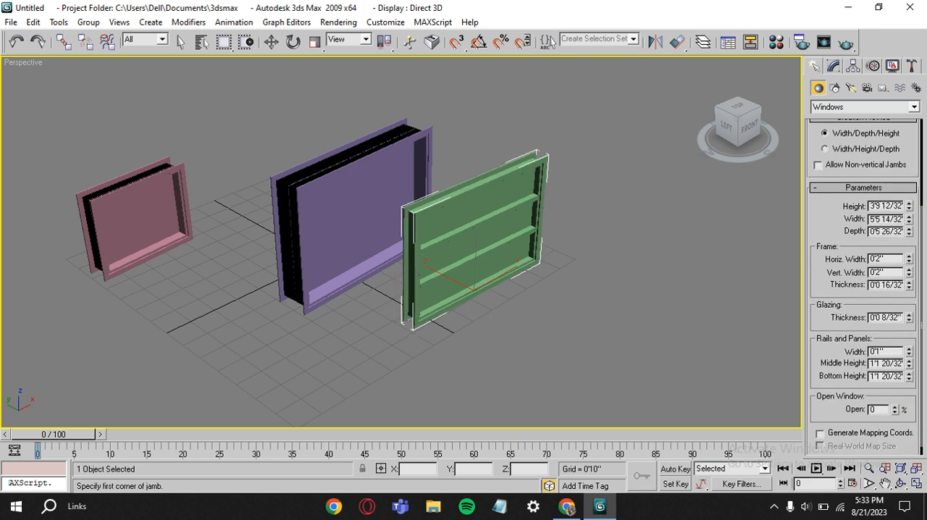
scroll(864, 286, "down", 1)
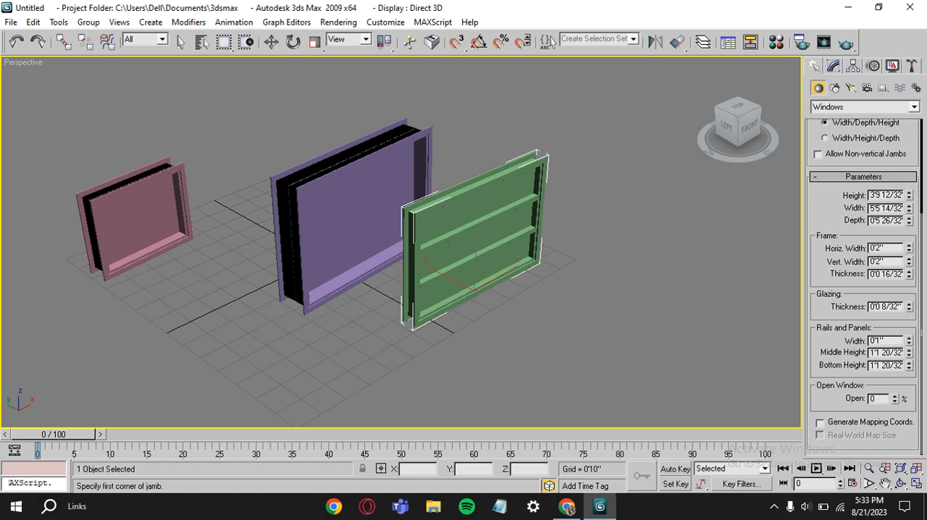
mouse_move(894, 399)
left_mouse_down()
mouse_move(894, 382)
mouse_move(894, 399)
left_mouse_up()
Create a casement window in front of the fixed one, about 2'1" wide, 11" deep and 3'11" high, and try its opening percentage
scroll(844, 160, "up", 4)
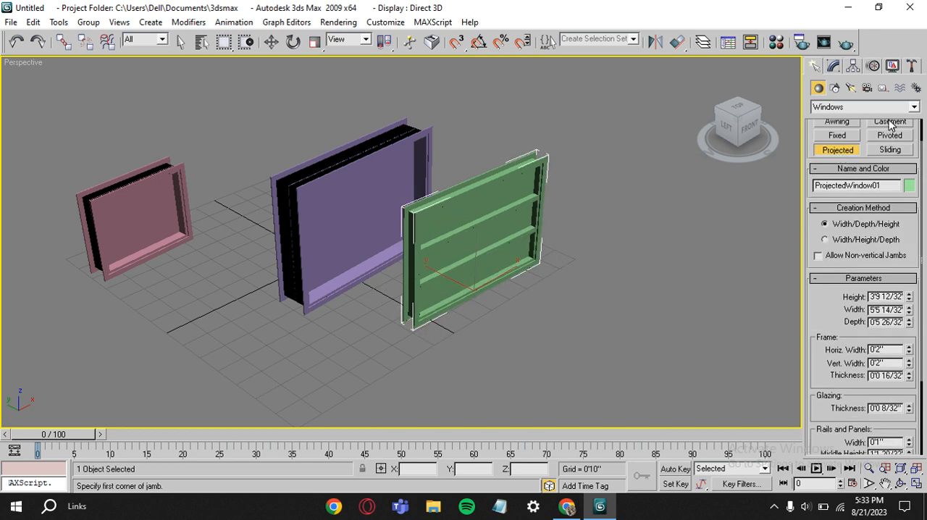
left_click(890, 152)
left_click_drag(247, 321, 181, 345)
left_click(168, 332)
left_click(250, 221)
scroll(863, 318, "down", 4)
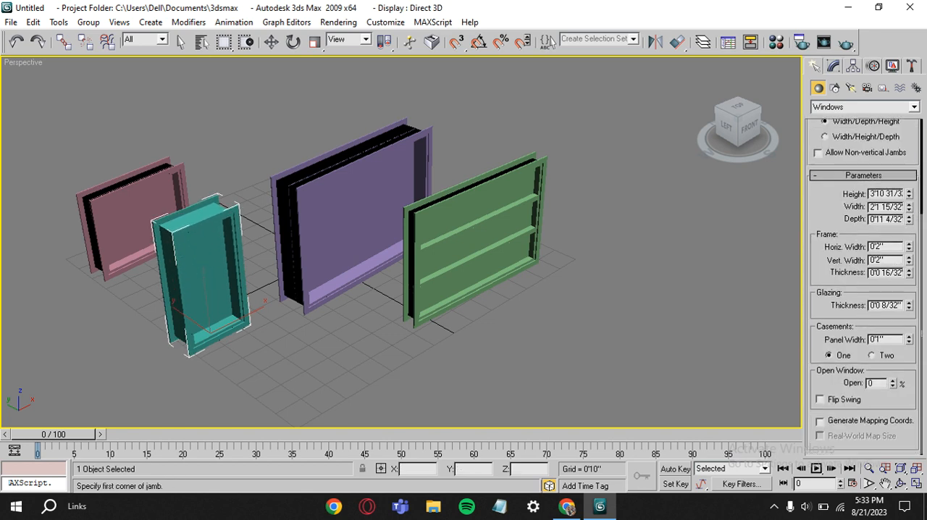
mouse_move(893, 384)
left_mouse_down()
mouse_move(894, 312)
mouse_move(893, 385)
left_mouse_up()
right_click(791, 208)
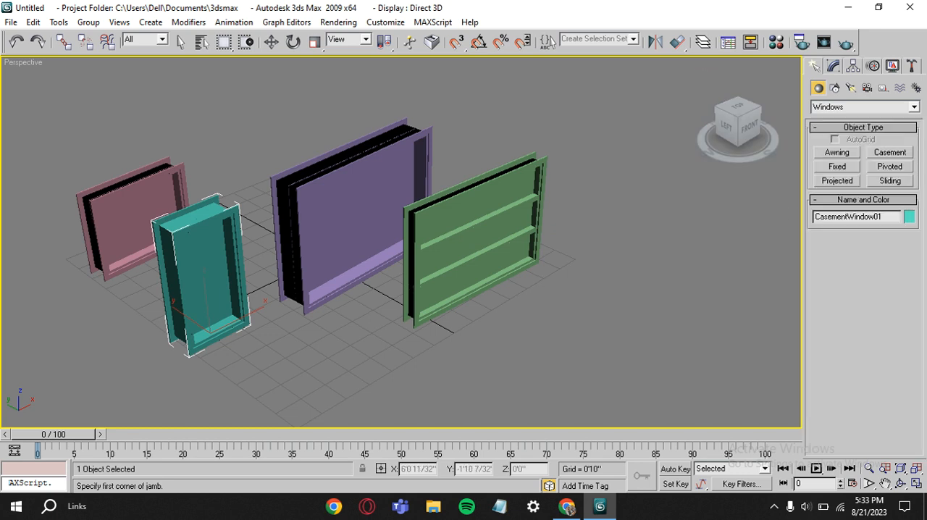
Delete all four windows from the scene
left_click_drag(606, 143, 325, 304)
key("Delete")
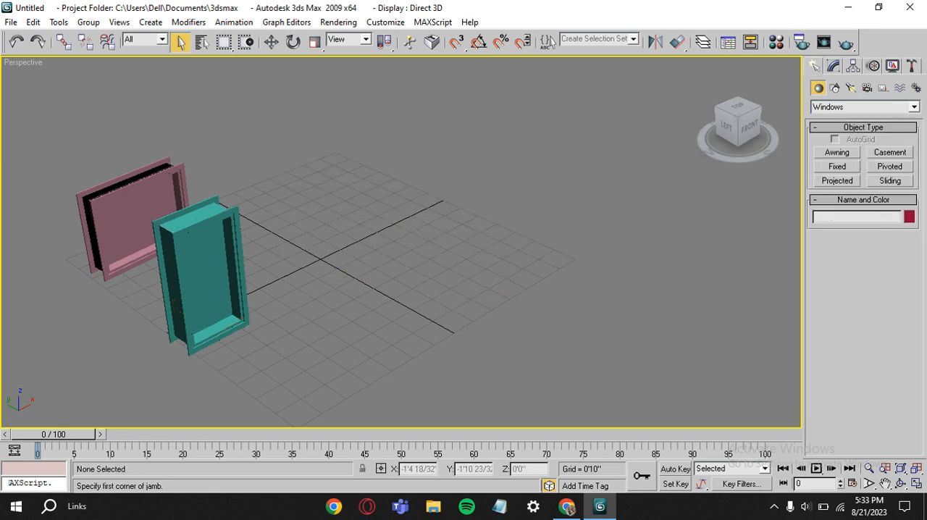
left_click_drag(293, 208, 89, 342)
key("Delete")
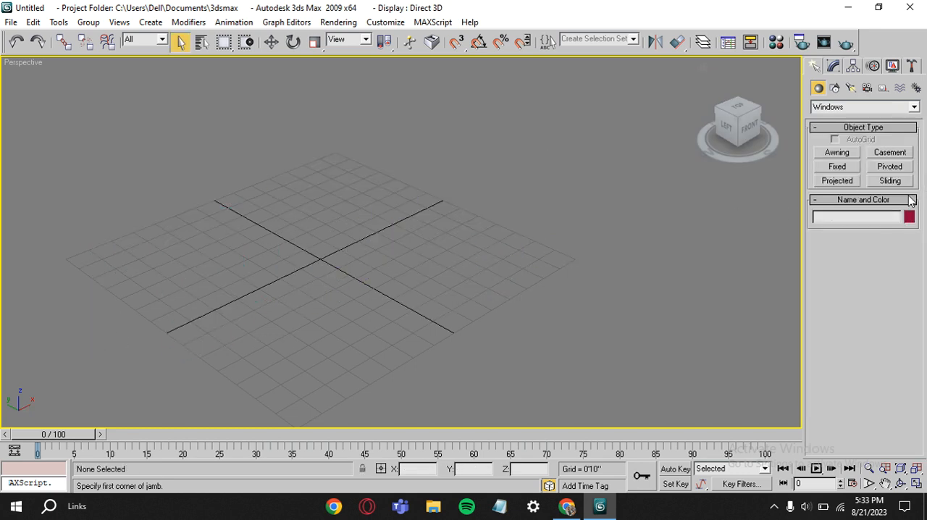
Create a pivoted window near the grid centre, about 6'1" wide, 11" deep and 5' high
left_click(889, 167)
left_click_drag(466, 237, 334, 314)
left_click(346, 287)
left_click(345, 138)
Set the pivoted window's opening to 37%
scroll(842, 340, "down", 7)
left_click_drag(898, 401, 896, 372)
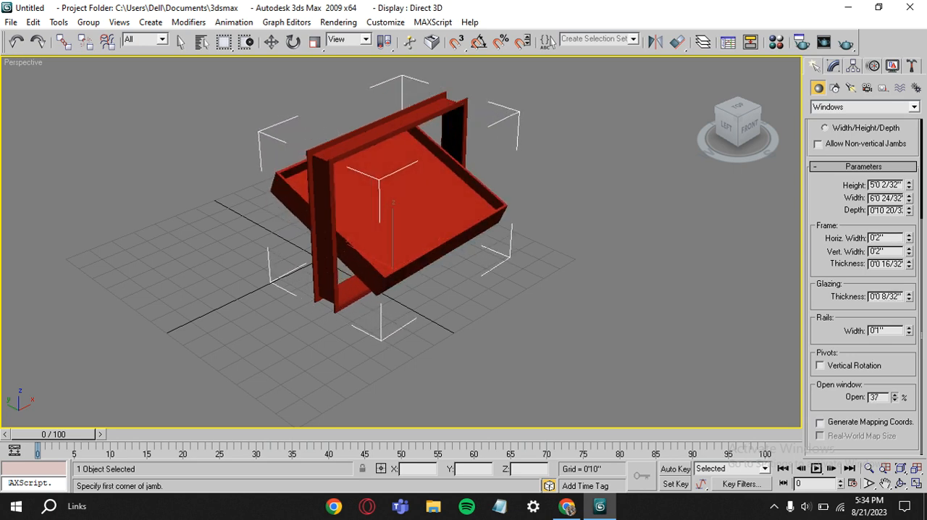
scroll(401, 242, "up", 5)
scroll(401, 241, "down", 5)
scroll(849, 246, "up", 3)
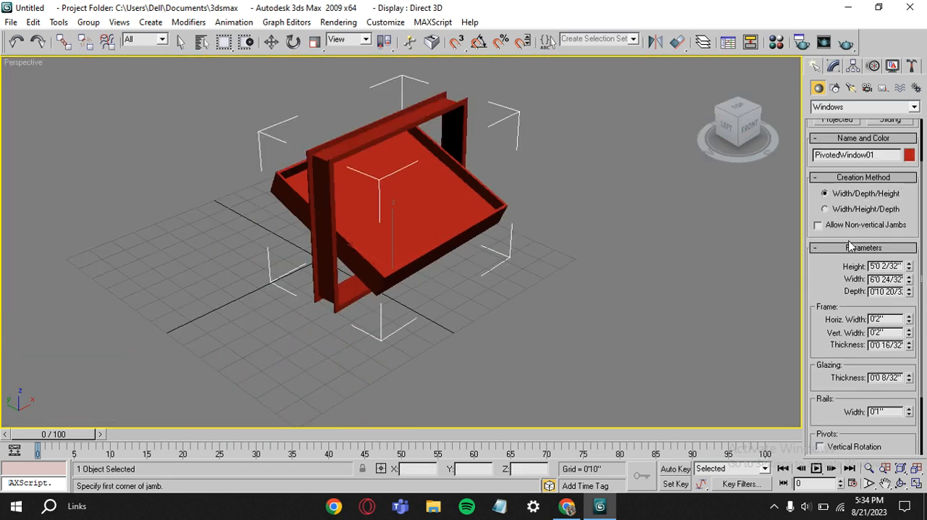
Create a sliding window beside the pivoted window, about 3'8" wide, 7" deep and 3'7" high
scroll(866, 179, "up", 2)
left_click(890, 180)
left_click_drag(203, 245, 108, 292)
left_click(116, 278)
left_click(143, 168)
Give the sliding window 2 horizontal and 2 vertical panels with a chamfered profile, and try its opening percentage
scroll(842, 397, "down", 5)
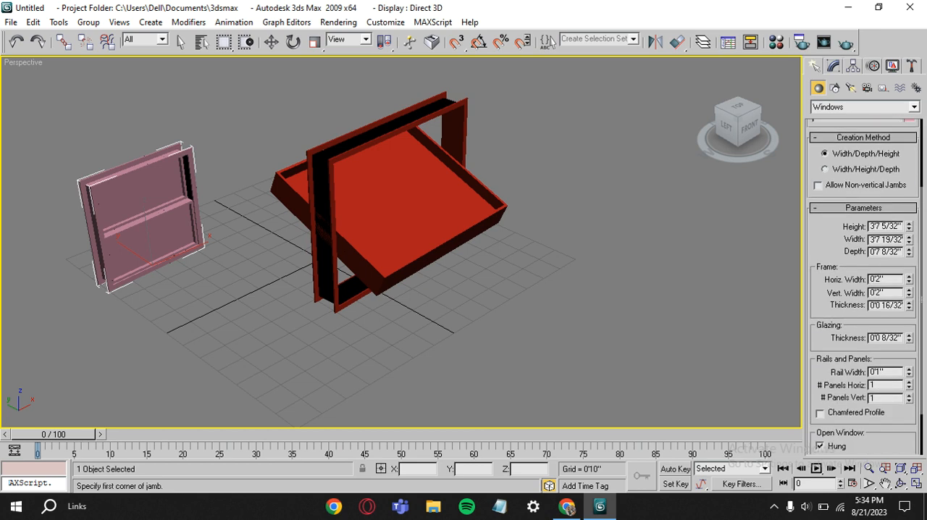
left_click(908, 395)
scroll(840, 397, "down", 2)
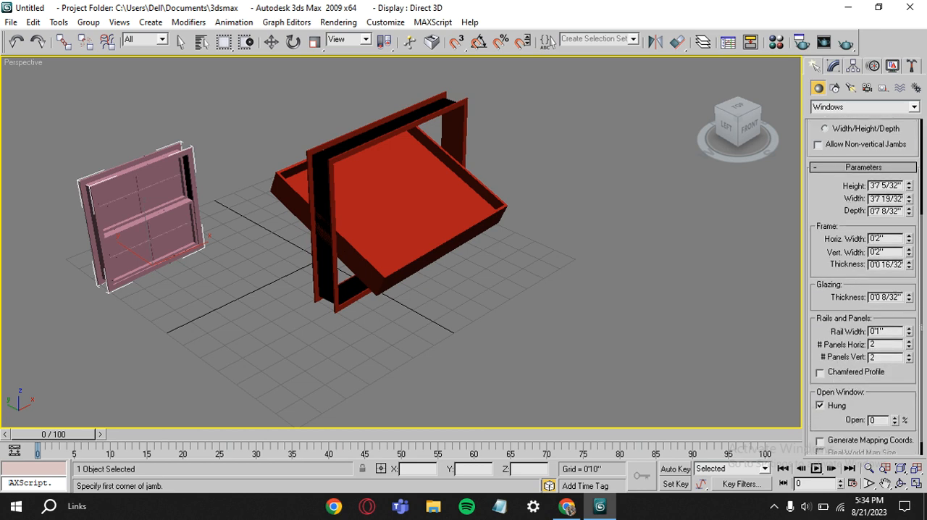
scroll(855, 381, "down", 1)
left_click(821, 355)
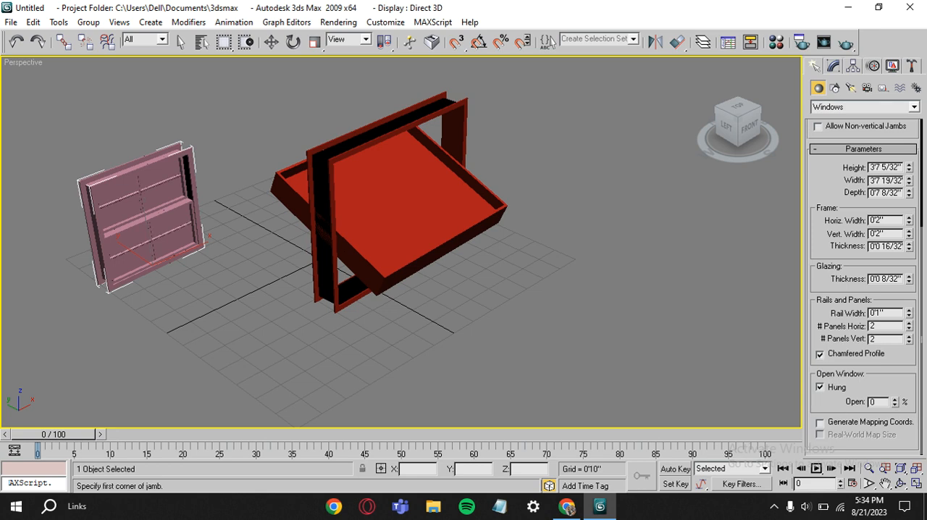
mouse_move(895, 404)
left_mouse_down()
mouse_move(895, 355)
mouse_move(895, 405)
left_mouse_up()
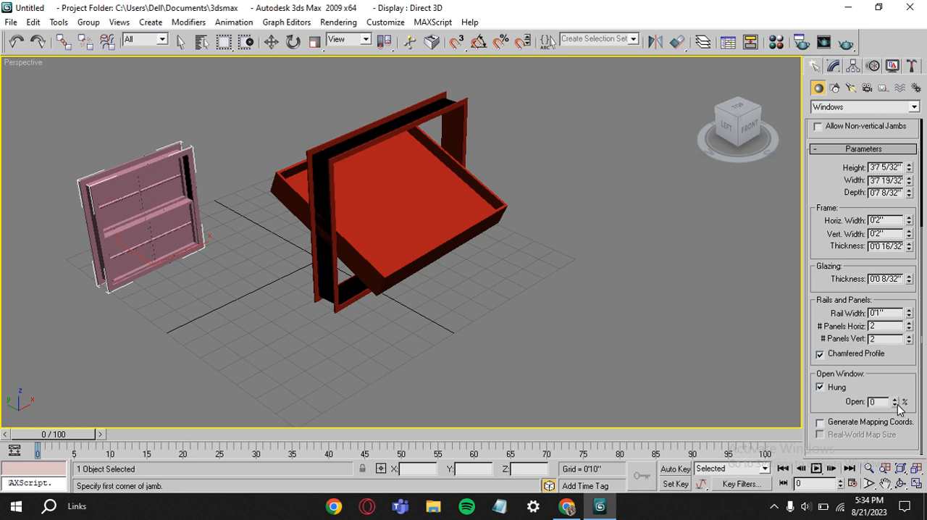